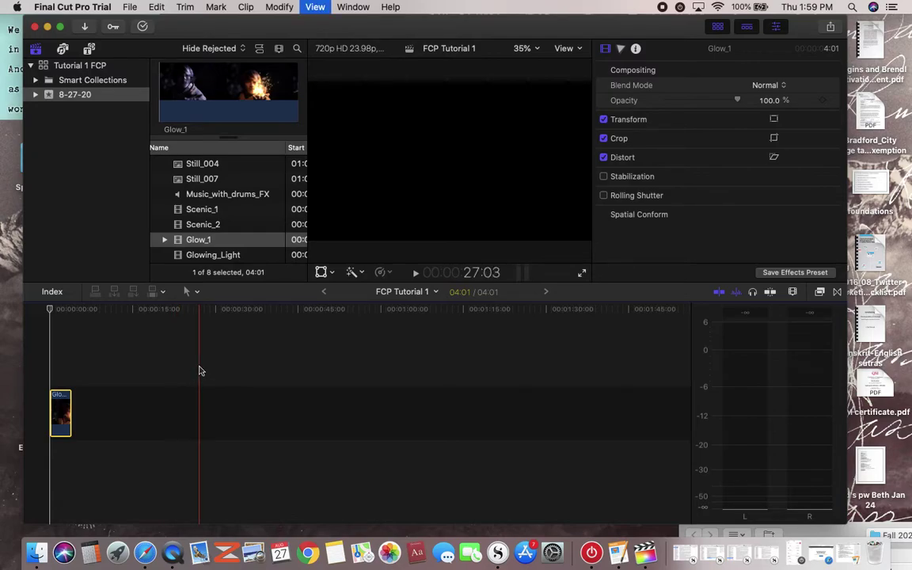
# - Scrub and play the Glow_1 clip in the timeline, leaving the playhead at the clip's end
pyautogui.click(229, 368)
pyautogui.click(289, 356)
pyautogui.press('super+minus')
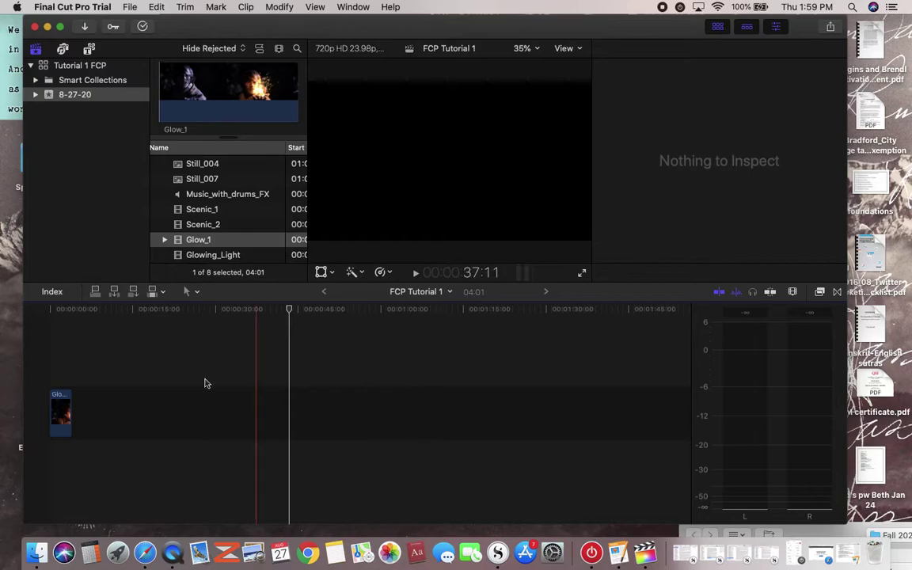
pyautogui.click(55, 363)
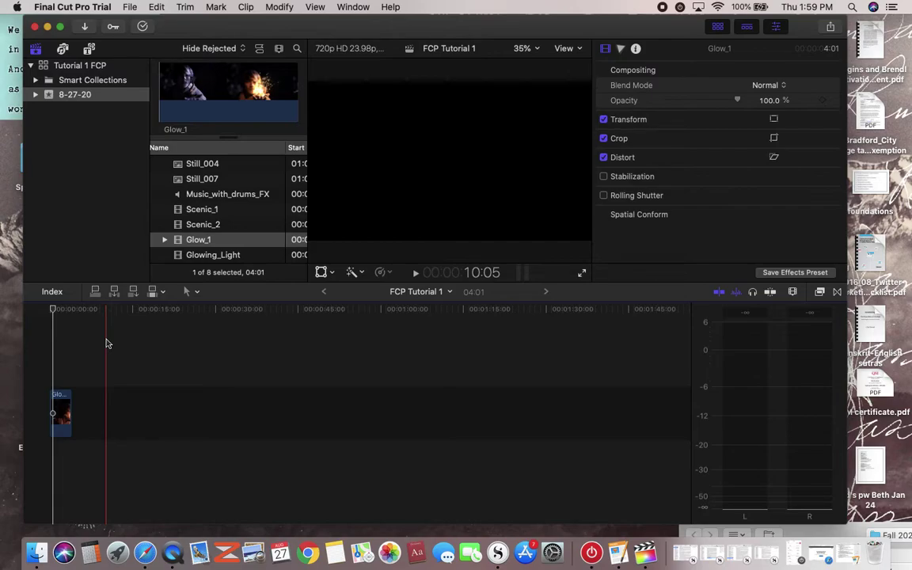
pyautogui.click(148, 364)
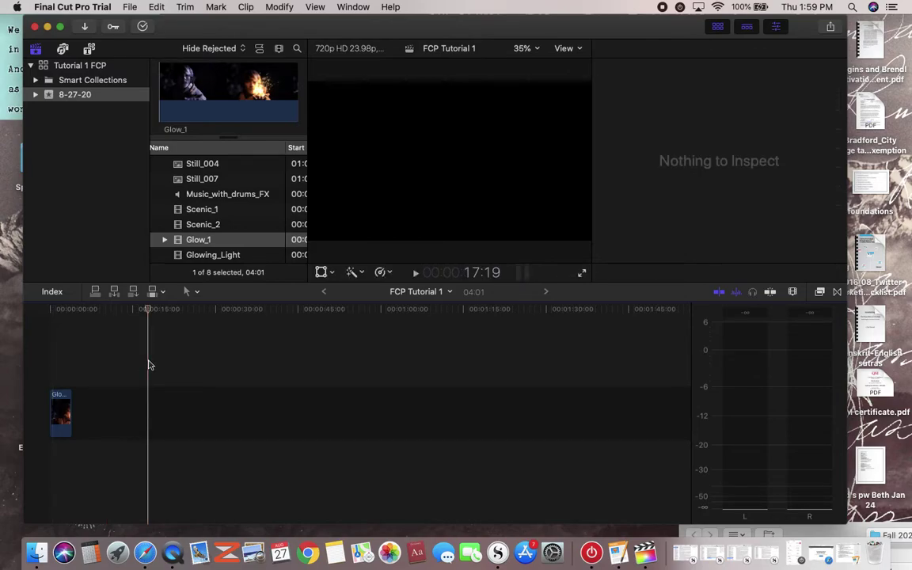
pyautogui.click(52, 310)
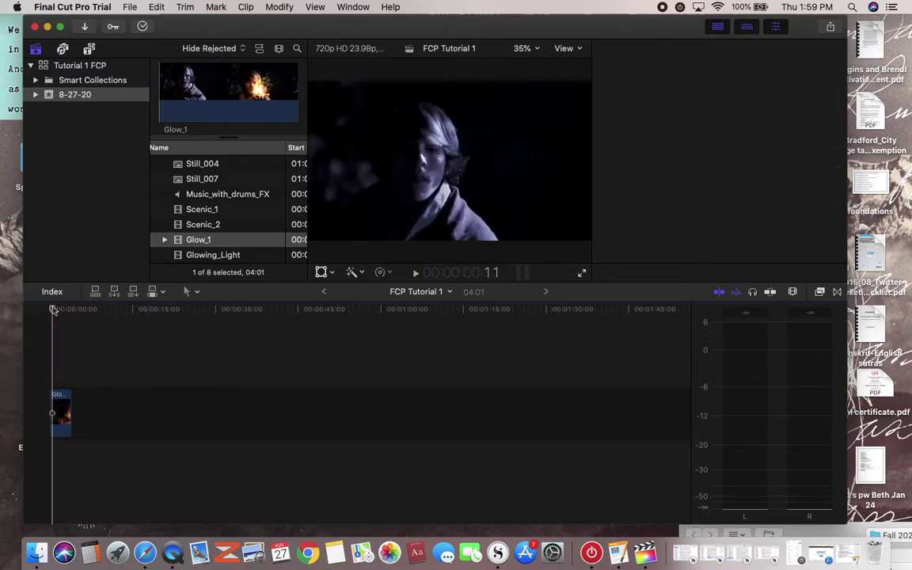
pyautogui.moveTo(52, 310); pyautogui.dragTo(67, 316)
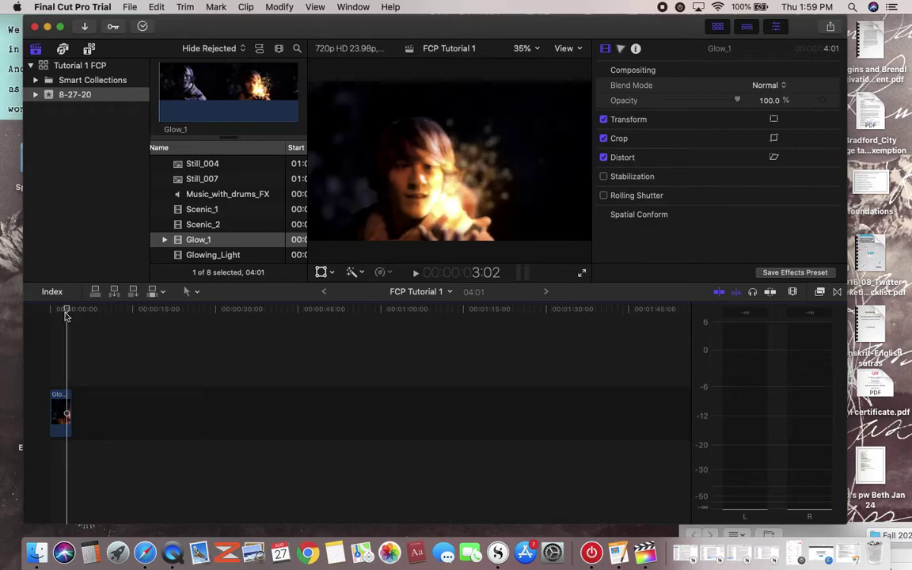
pyautogui.press('space')
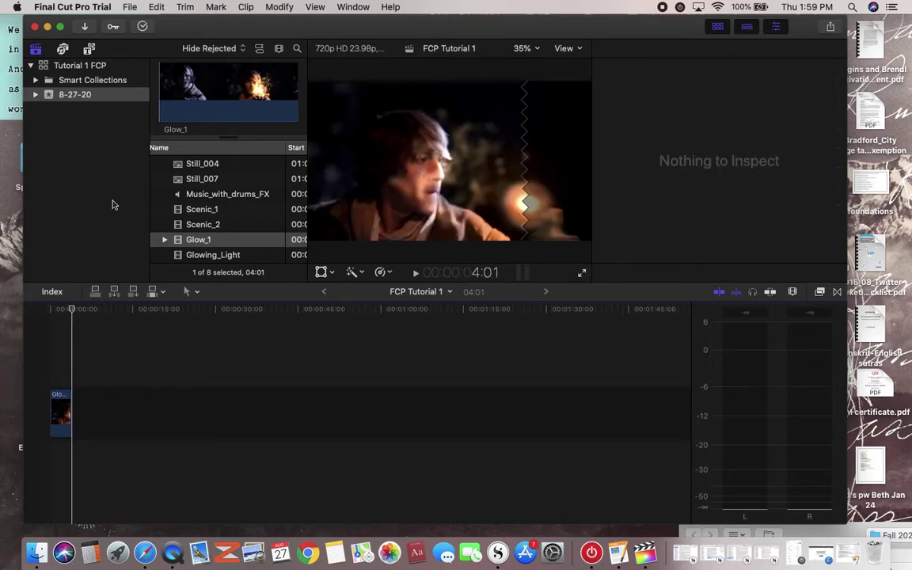
# - Switch to the Day 1 editing tutorial document in Pages and read the instructions for the Glowing_Light clip
pyautogui.click(183, 256)
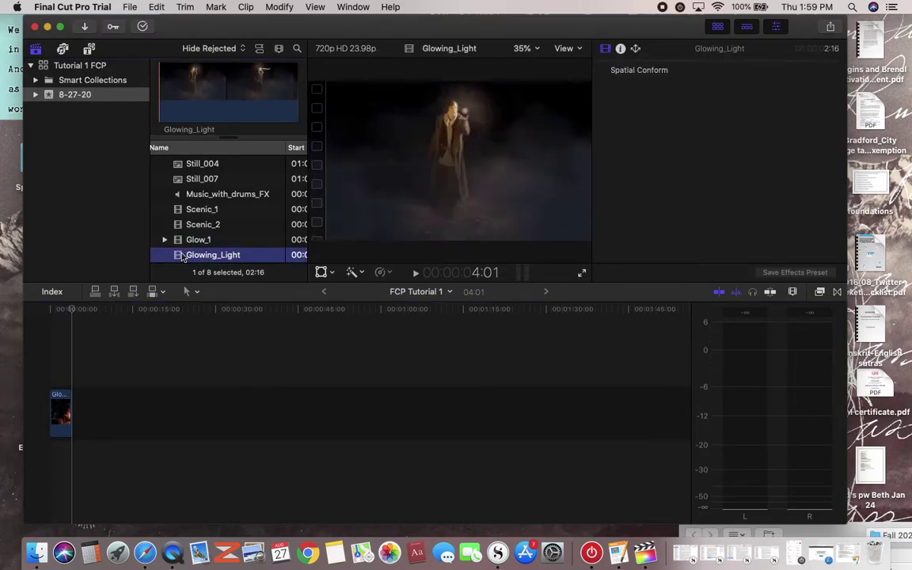
pyautogui.click(490, 403)
pyautogui.click(618, 552)
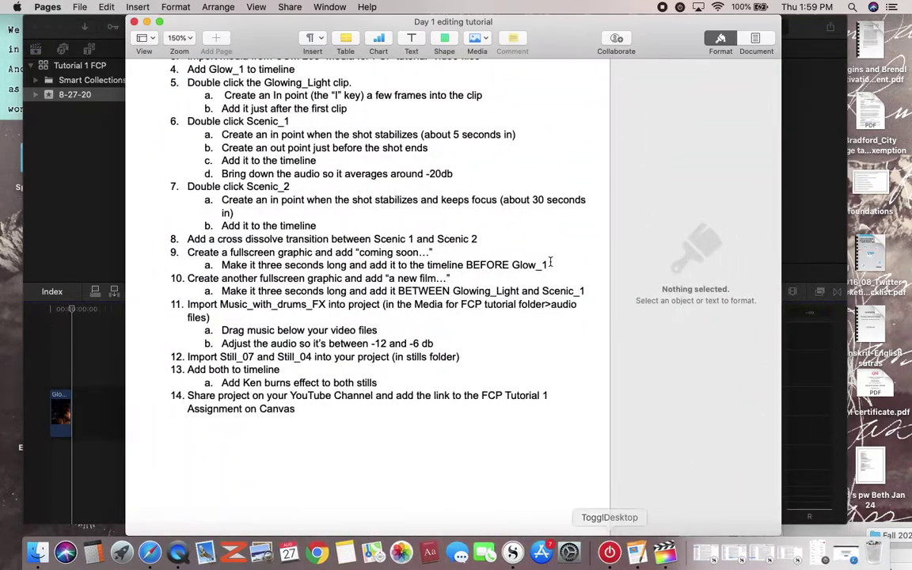
pyautogui.scroll(-1, 241, 107)
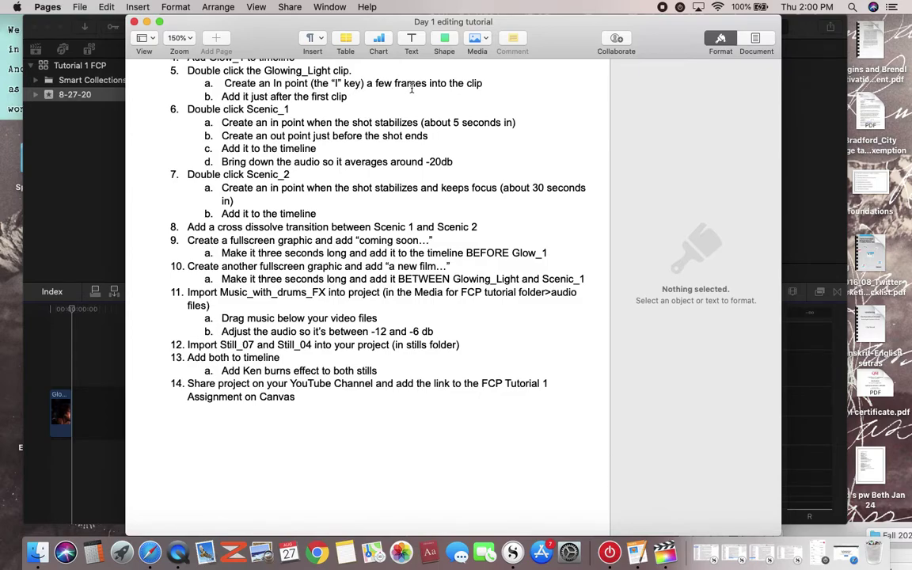
pyautogui.click(146, 21)
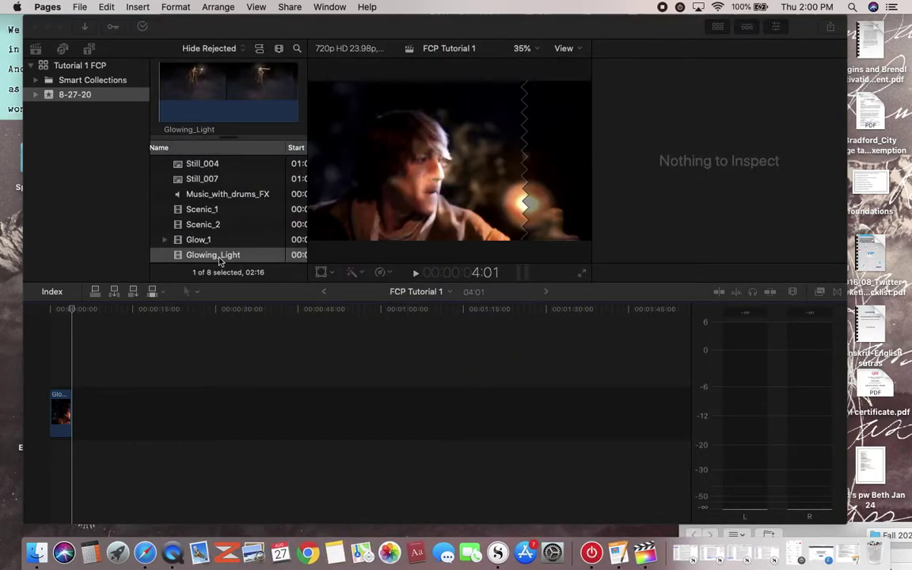
# - Set the In point of the Glowing_Light source clip about 8 frames into the shot
pyautogui.click(182, 256)
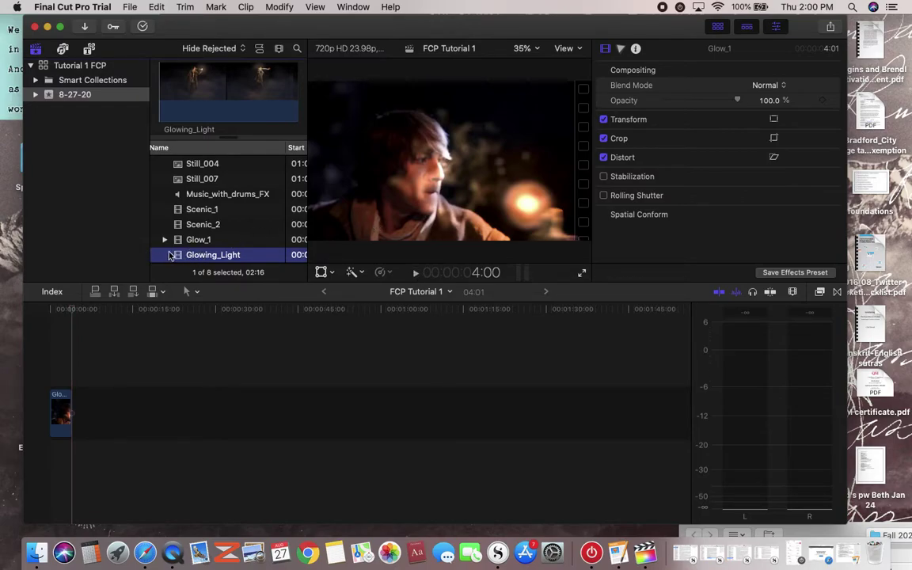
pyautogui.click(187, 103)
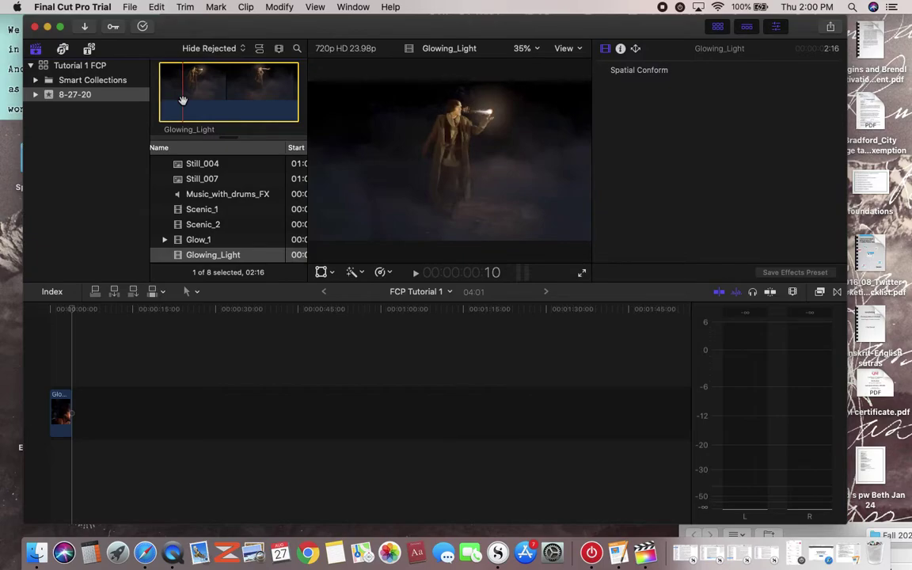
pyautogui.press('i')
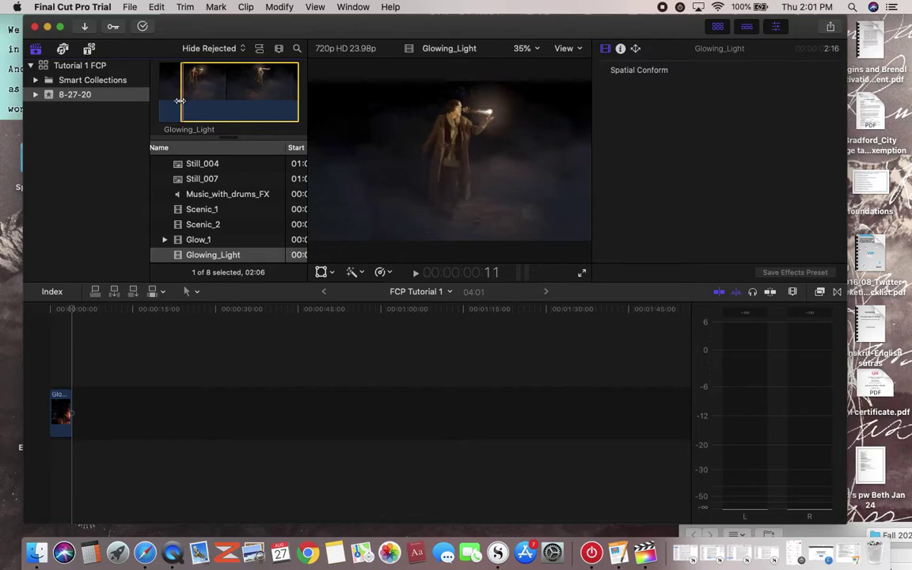
pyautogui.moveTo(181, 101); pyautogui.dragTo(149, 101)
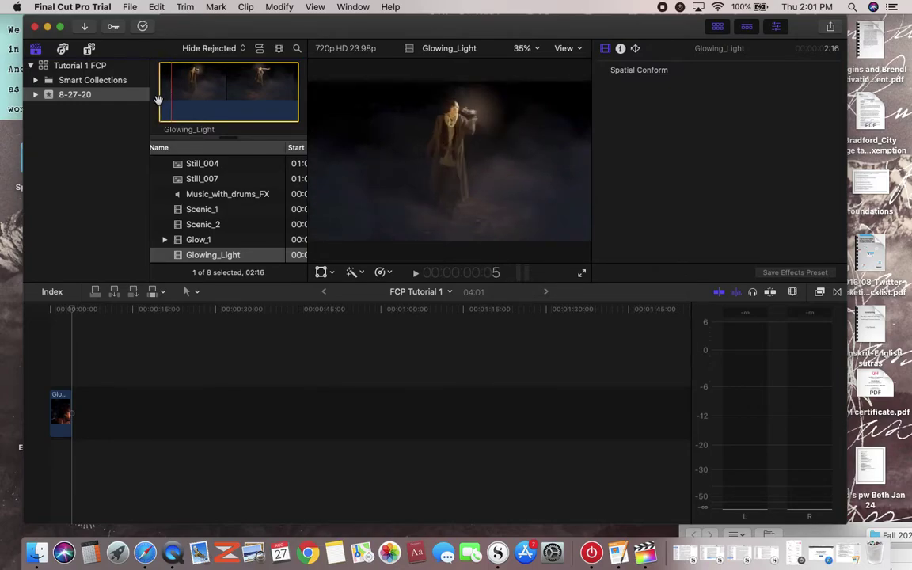
pyautogui.moveTo(158, 101); pyautogui.dragTo(176, 99)
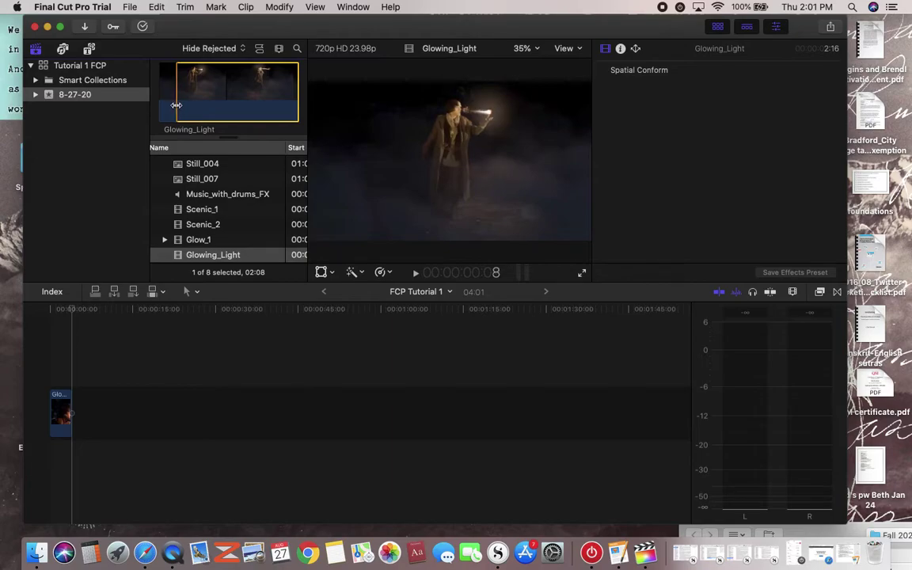
pyautogui.moveTo(171, 105); pyautogui.dragTo(177, 105)
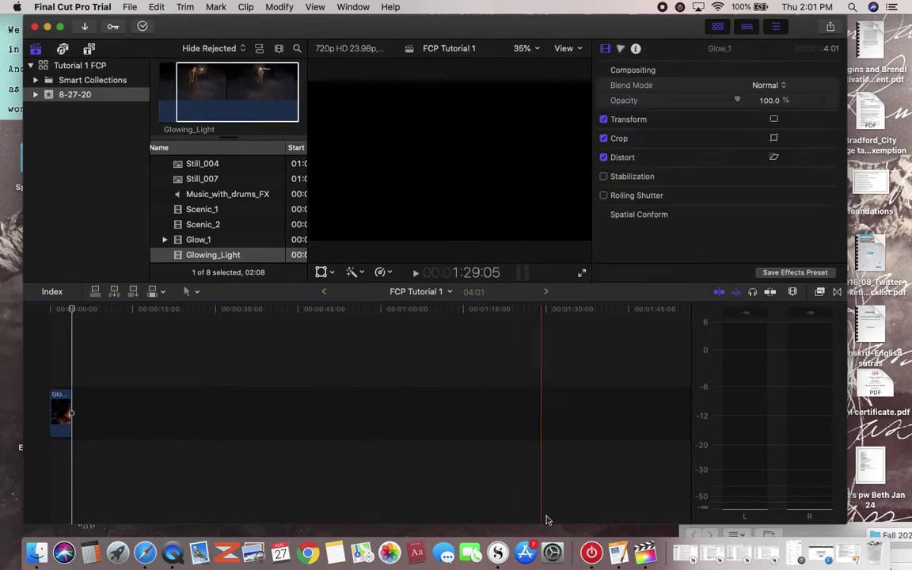
# - Add the marked Glowing_Light range to the timeline directly after Glow_1 and park the playhead at its end
pyautogui.click(620, 553)
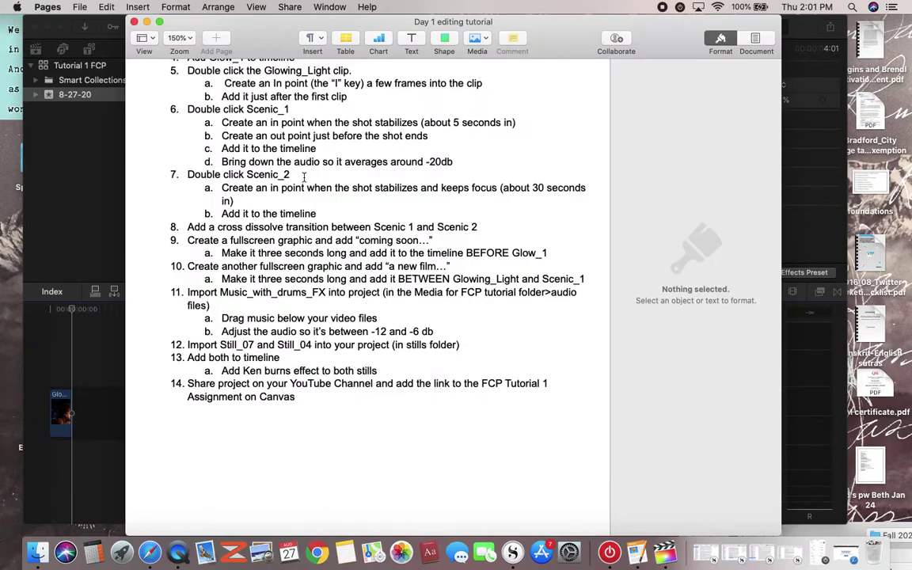
pyautogui.click(77, 208)
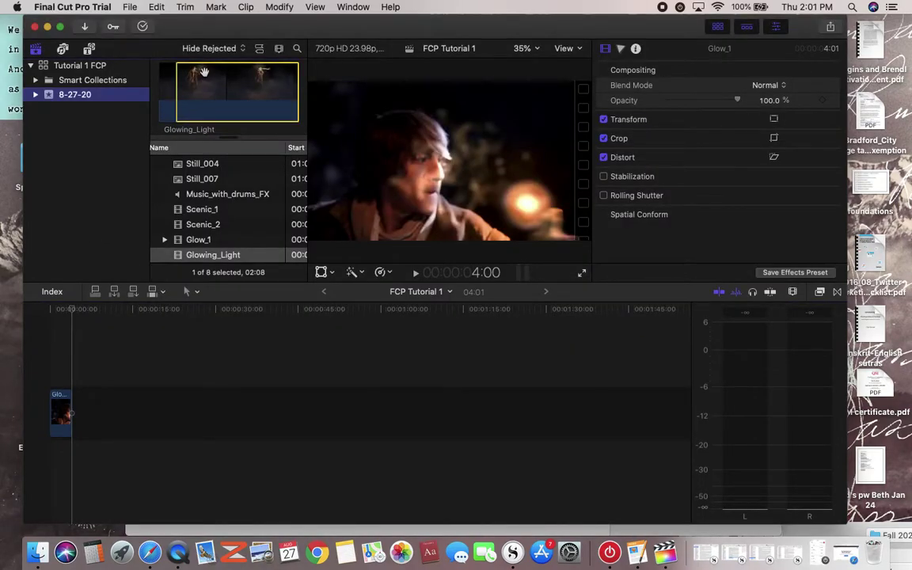
pyautogui.moveTo(202, 82); pyautogui.dragTo(79, 409)
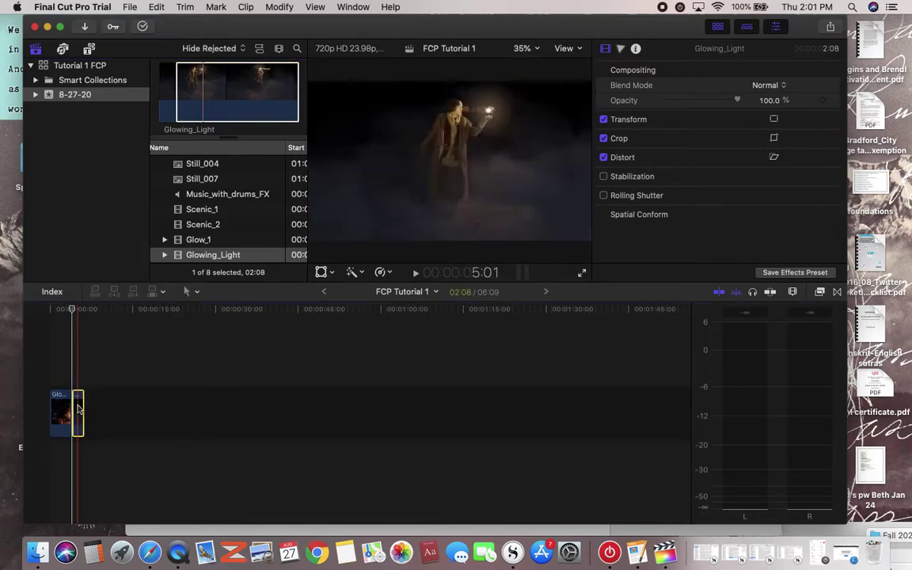
pyautogui.click(93, 349)
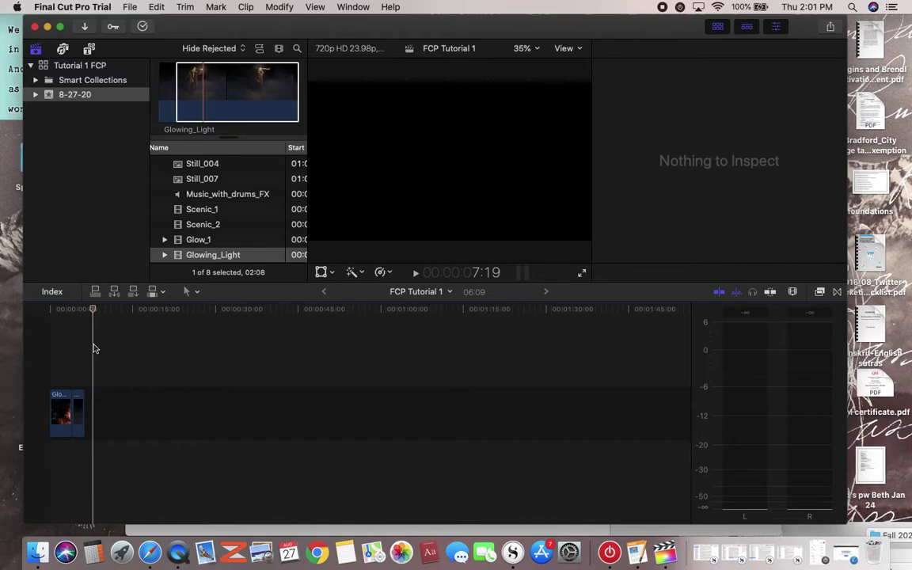
pyautogui.click(84, 309)
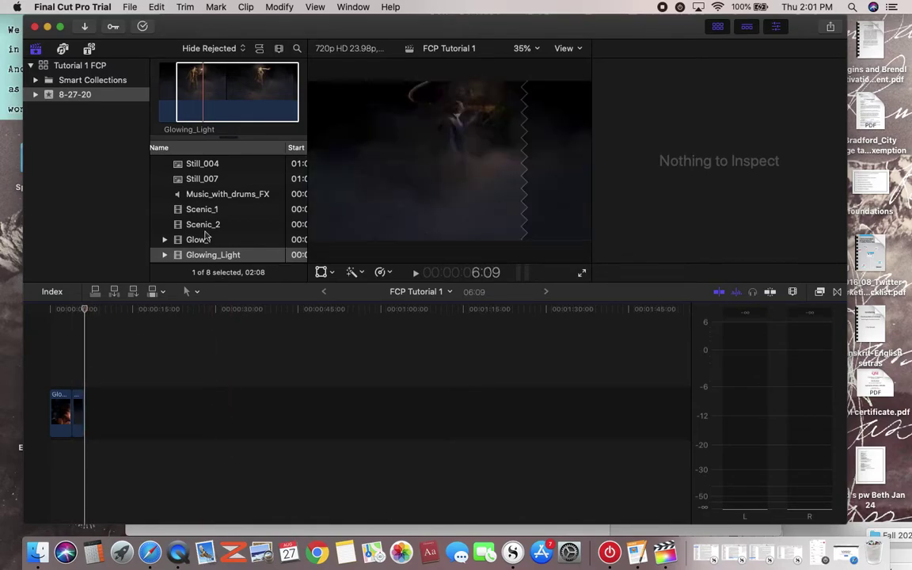
# - Play the Scenic_1 source clip and review its In and Out point instructions in the Pages tutorial document
pyautogui.click(184, 211)
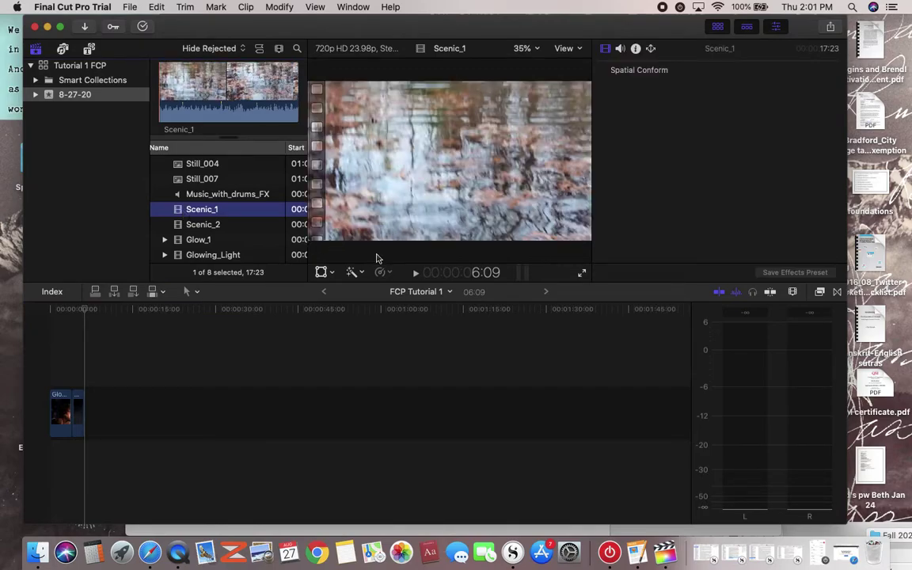
pyautogui.click(415, 273)
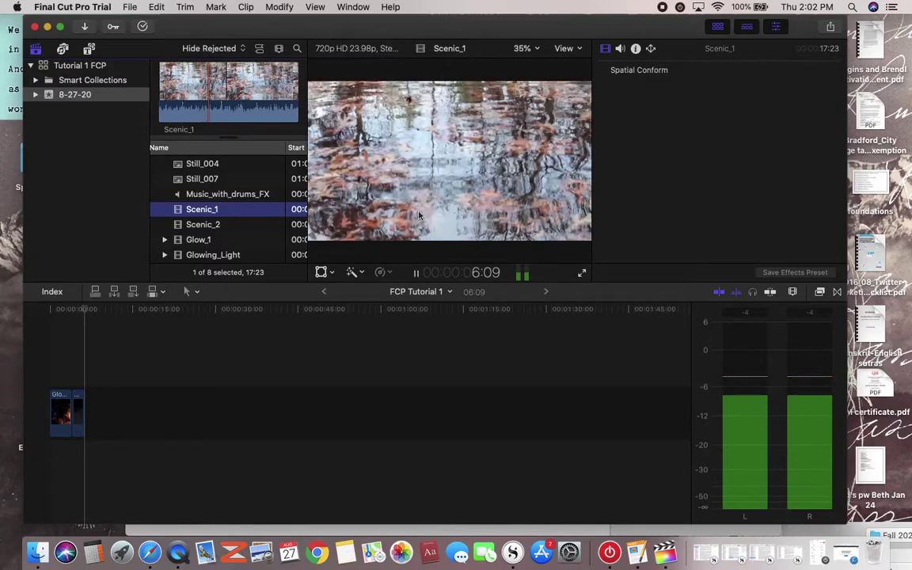
pyautogui.click(474, 278)
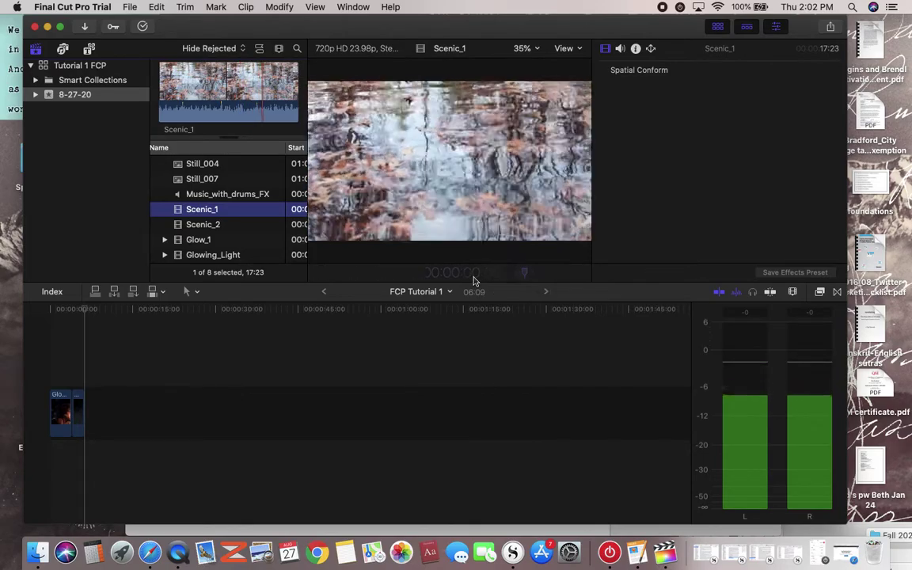
pyautogui.click(435, 258)
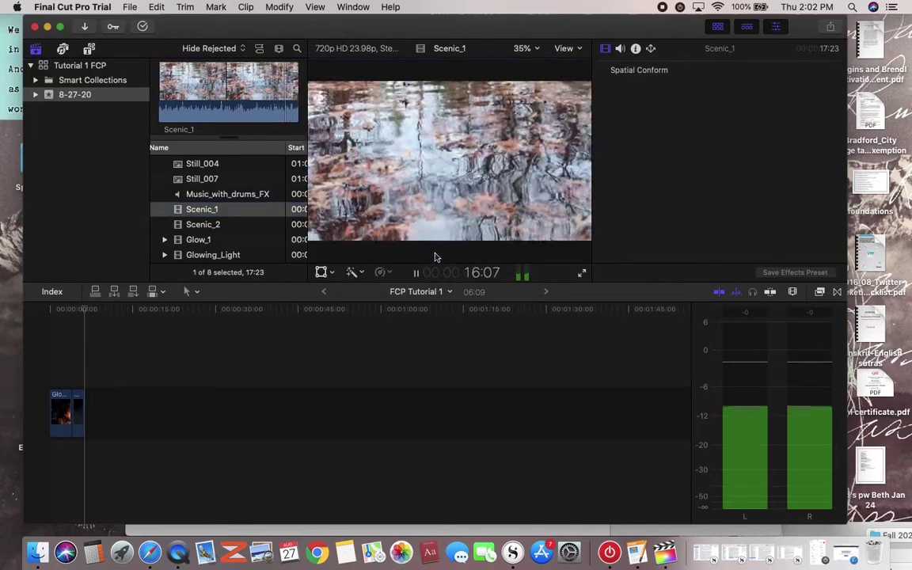
pyautogui.click(604, 508)
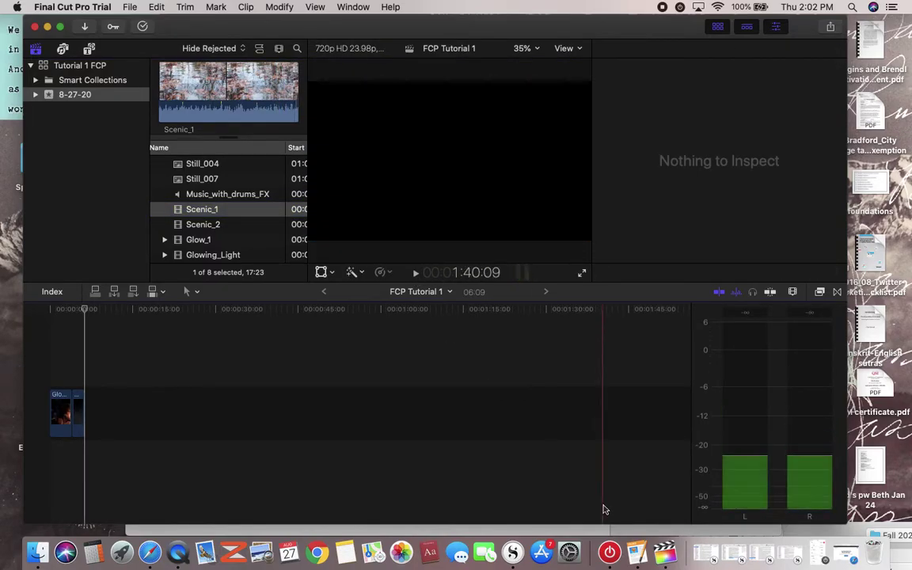
pyautogui.click(638, 552)
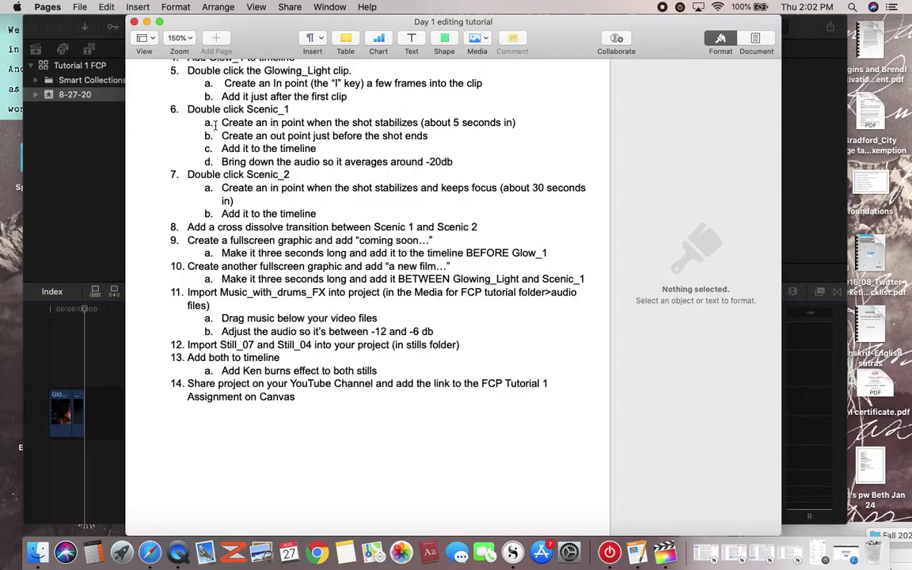
pyautogui.click(98, 213)
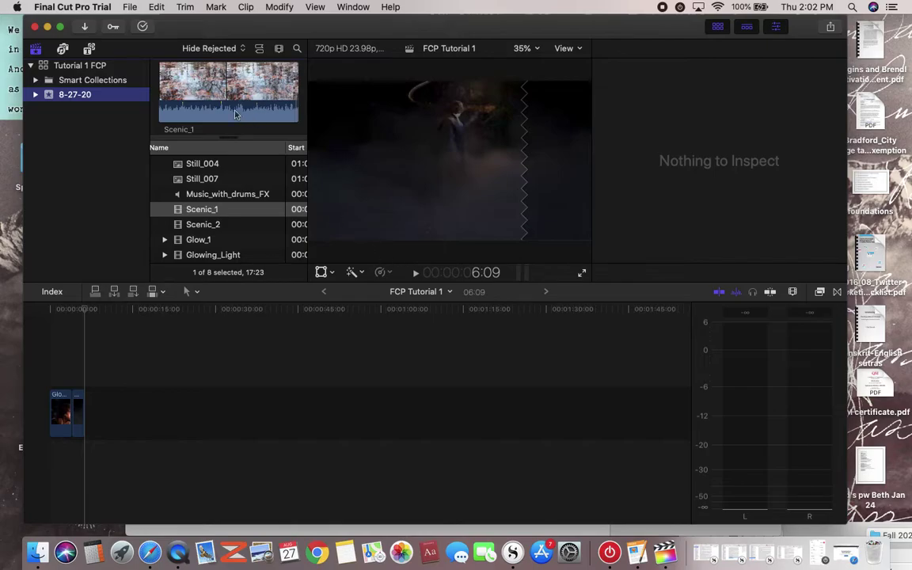
# - Mark an In point at about 5:08 and an Out point at about 16:12 on the Scenic_1 source clip
pyautogui.click(196, 74)
pyautogui.press('super+4')
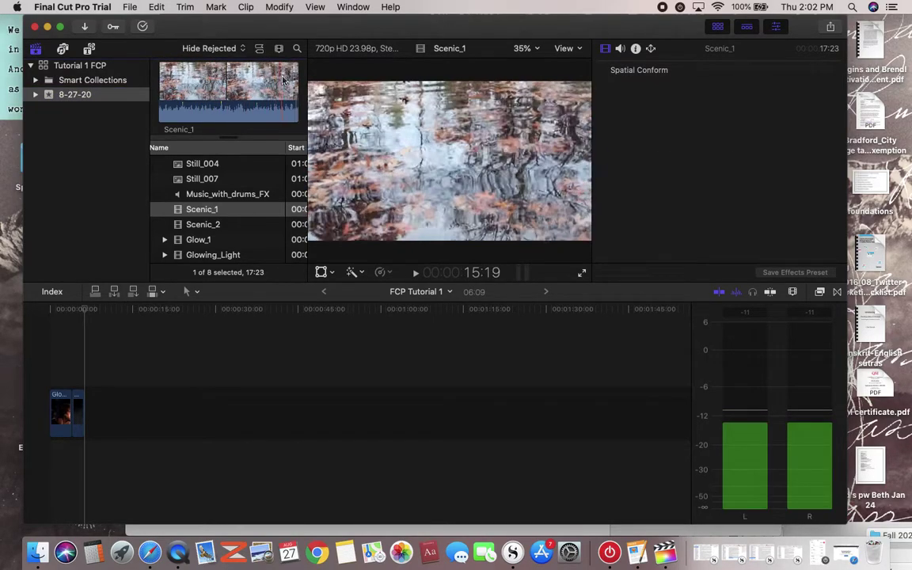
pyautogui.click(202, 93)
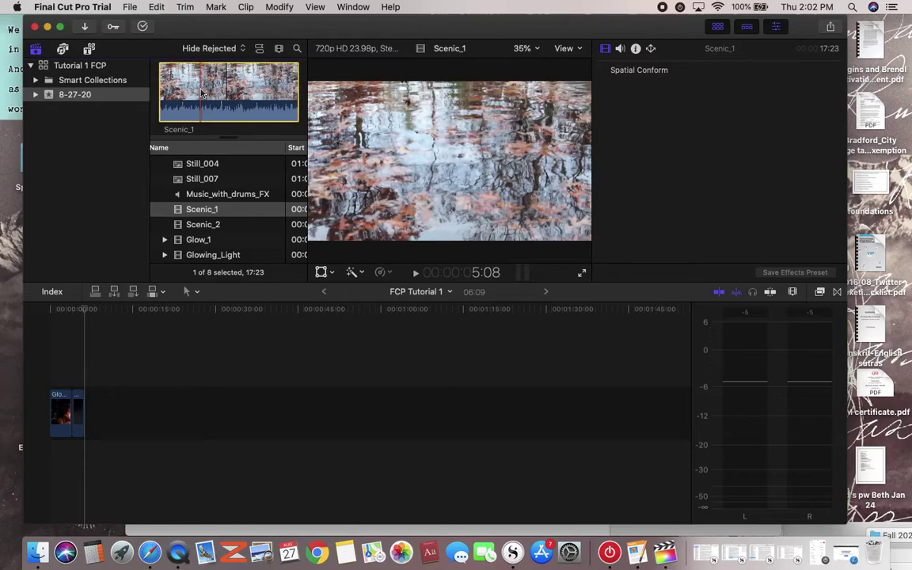
pyautogui.press('i')
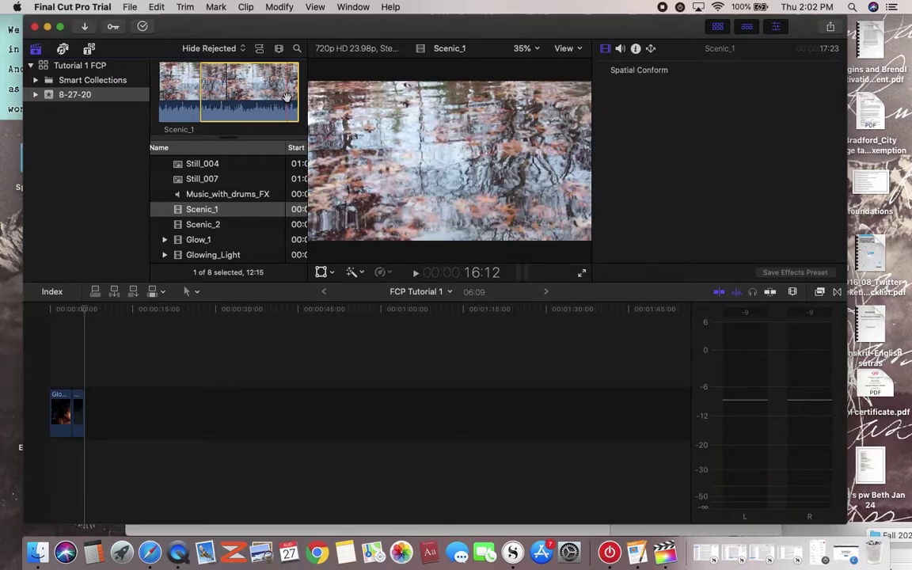
pyautogui.press('o')
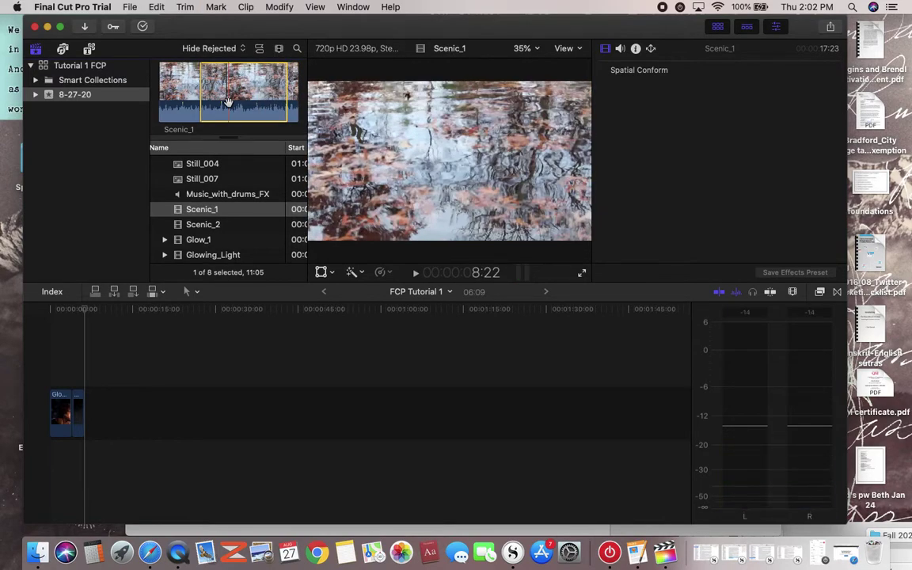
# - Preview the marked Scenic_1 range and add it to the timeline directly after Glowing_Light
pyautogui.press('space')
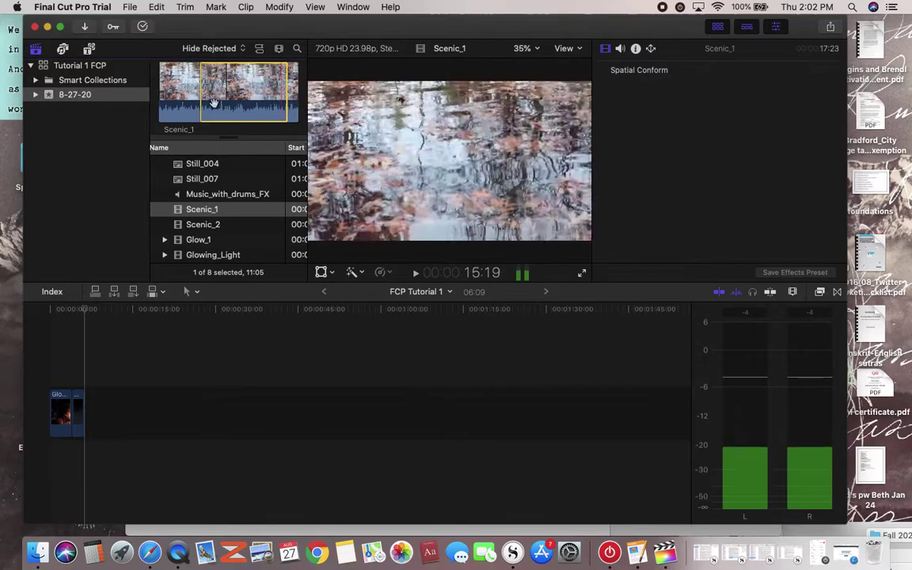
pyautogui.press('space')
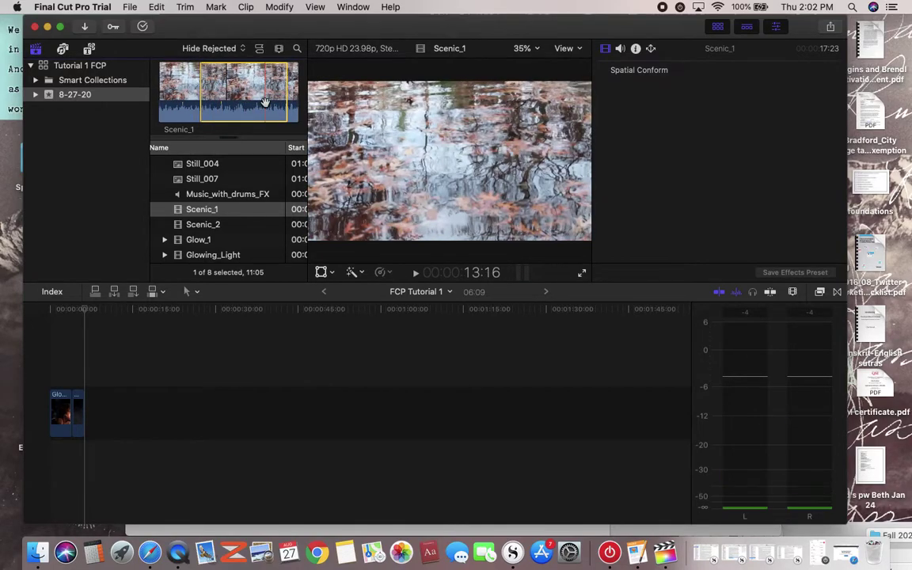
pyautogui.moveTo(244, 103); pyautogui.dragTo(89, 410)
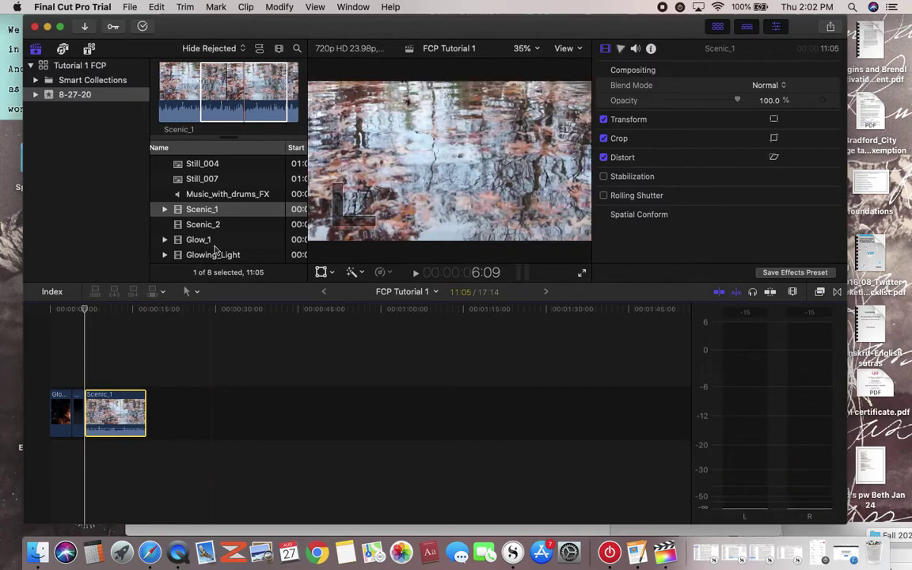
# - Mark an In point at about 29:19 and an Out point at about 38:08 on the Scenic_2 source clip
pyautogui.click(175, 228)
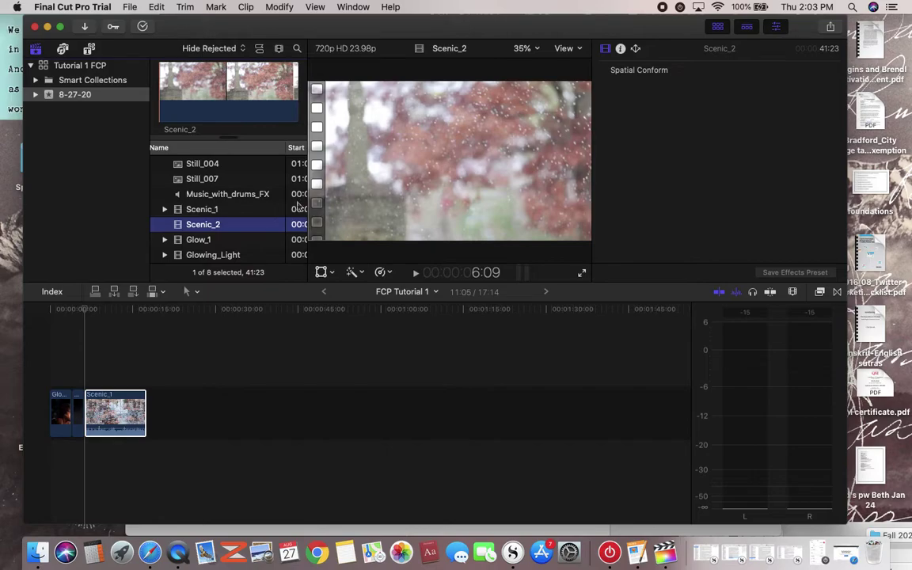
pyautogui.click(182, 112)
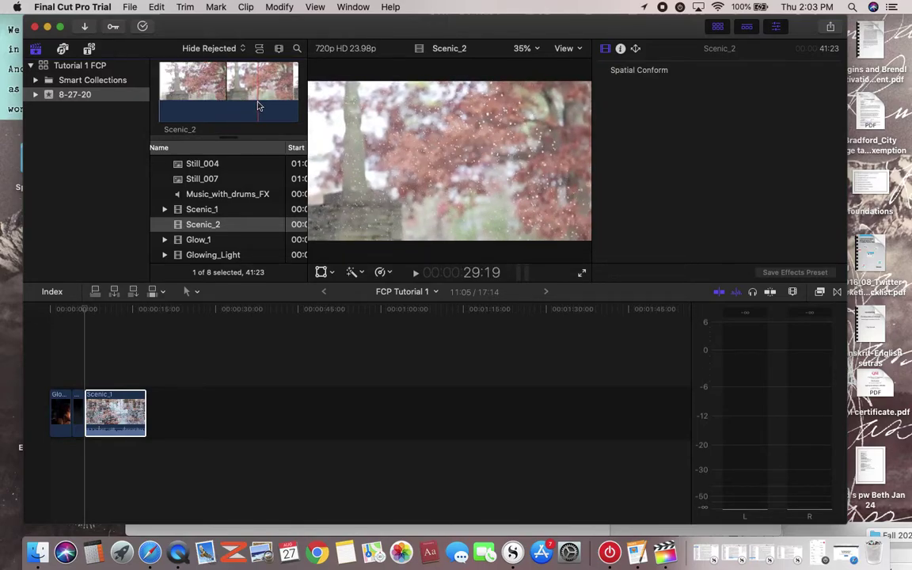
pyautogui.press('i')
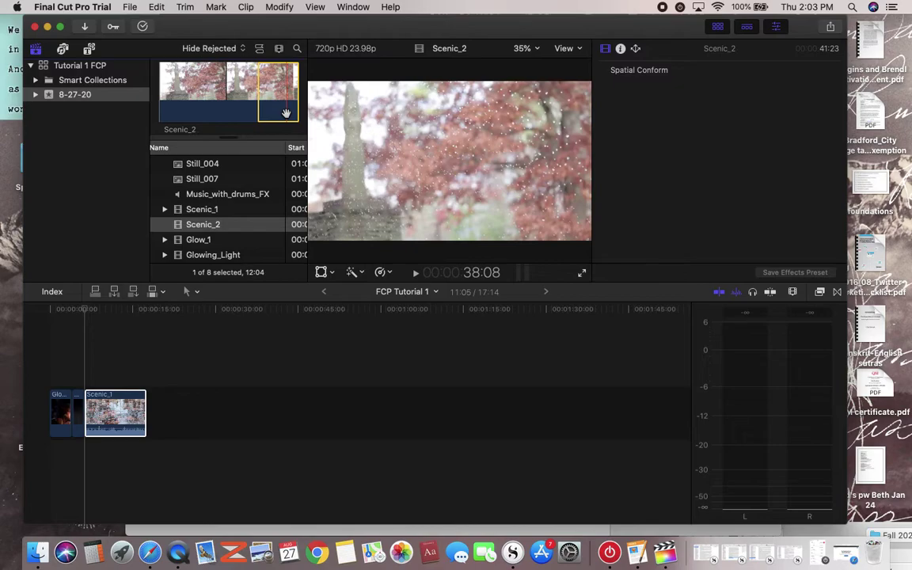
pyautogui.moveTo(286, 113); pyautogui.dragTo(285, 113)
# - Add the marked Scenic_2 range to the timeline directly after Scenic_1 and move the playhead past its end
pyautogui.moveTo(275, 110); pyautogui.dragTo(153, 420)
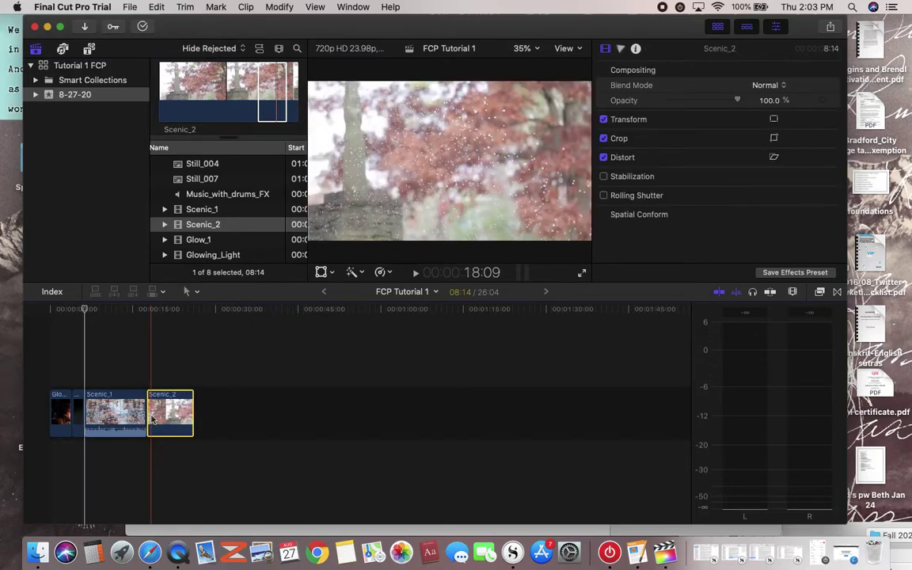
pyautogui.moveTo(86, 310); pyautogui.dragTo(193, 321)
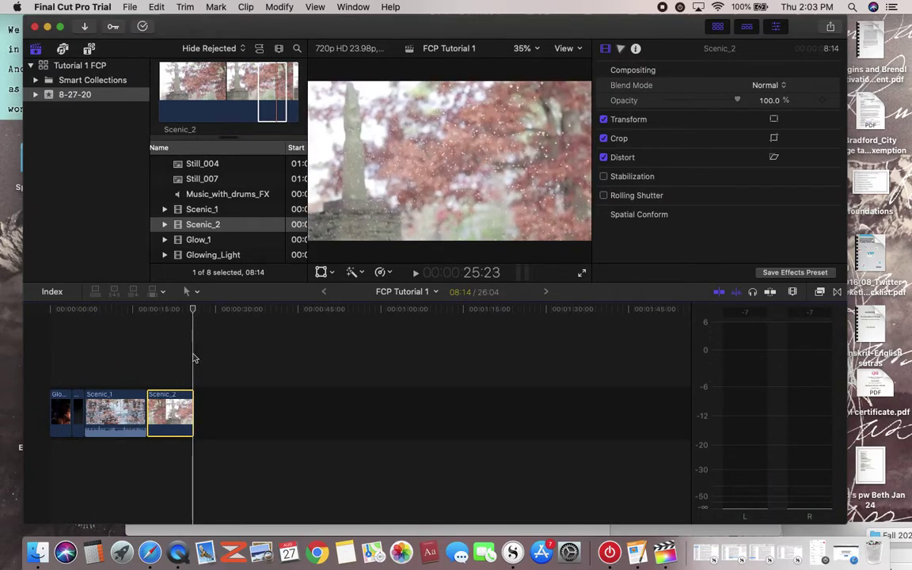
pyautogui.click(261, 460)
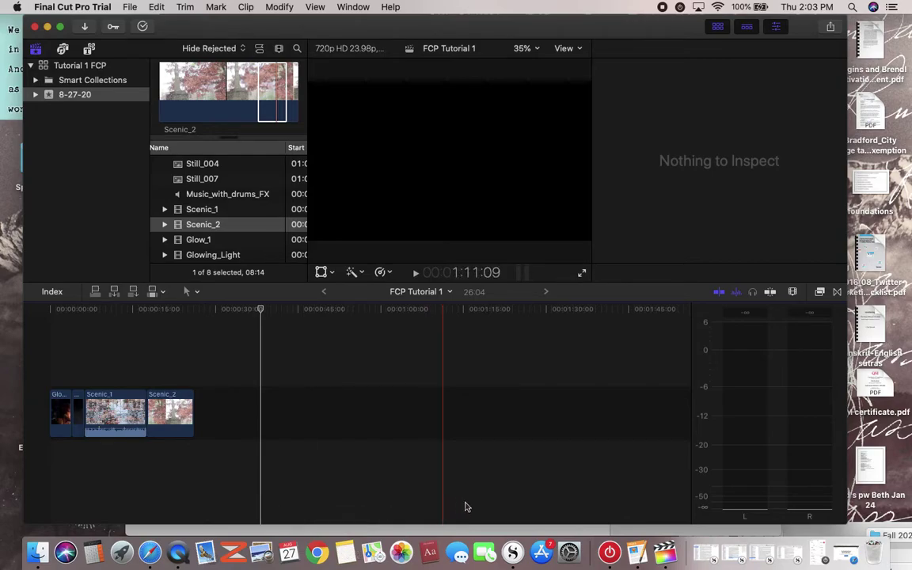
# - Review the Scenic_1 audio instruction in the Pages tutorial document and lower that timeline clip's volume to -9.4 dB
pyautogui.click(635, 555)
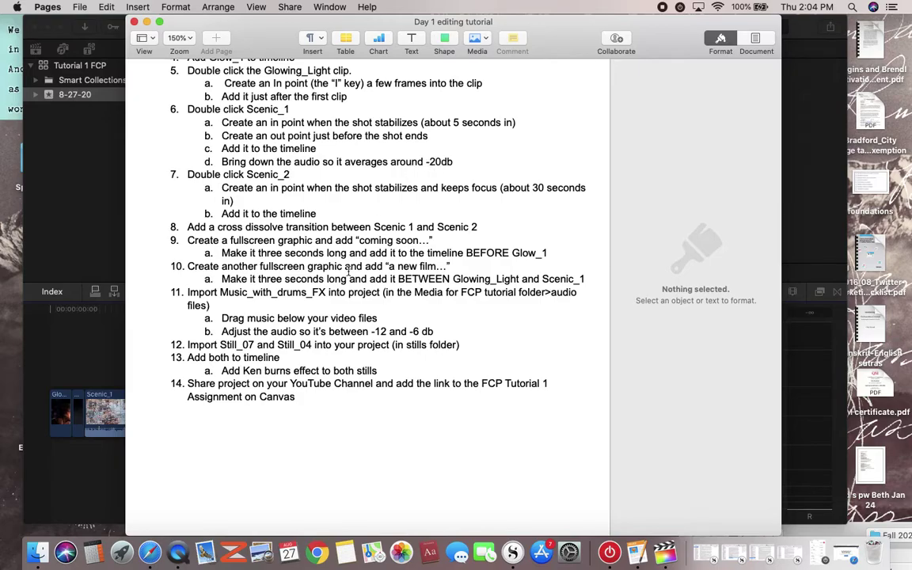
pyautogui.click(103, 491)
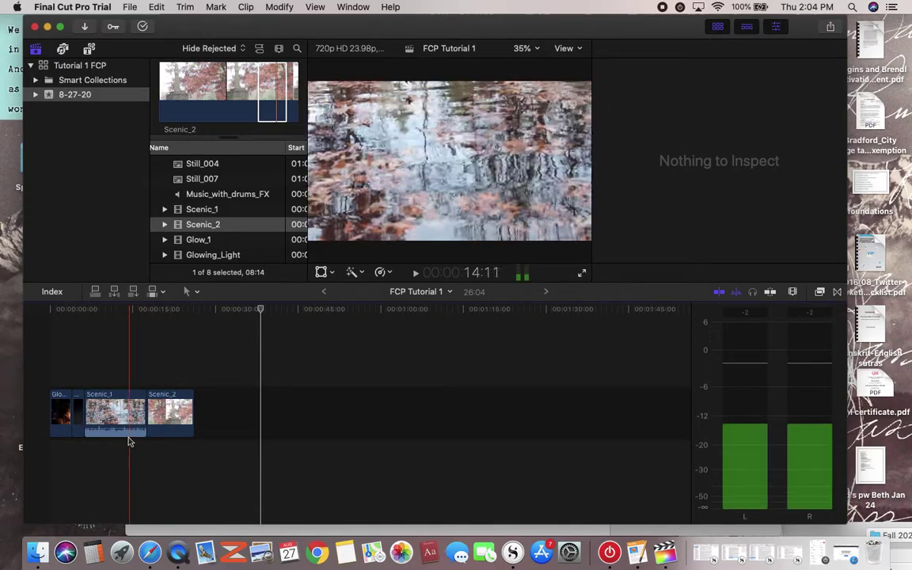
pyautogui.click(115, 436)
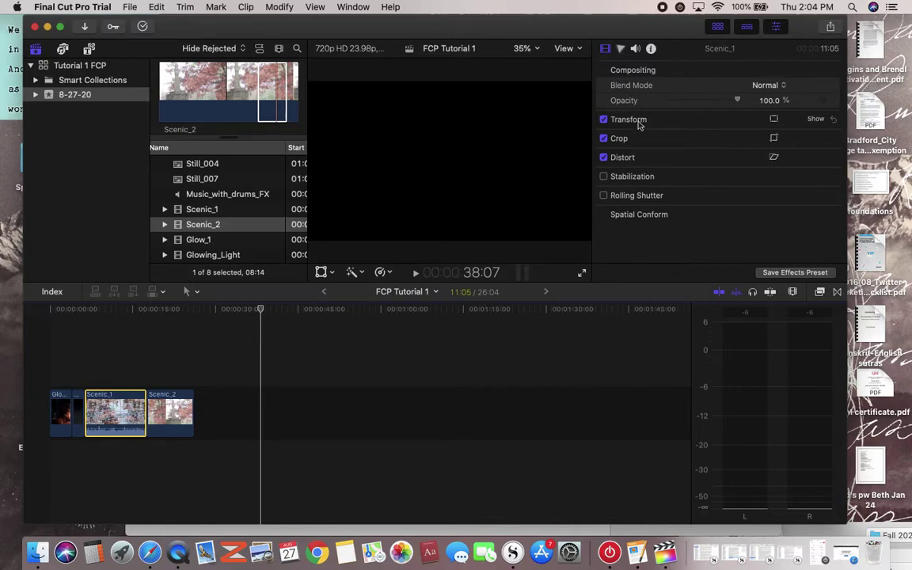
pyautogui.click(635, 49)
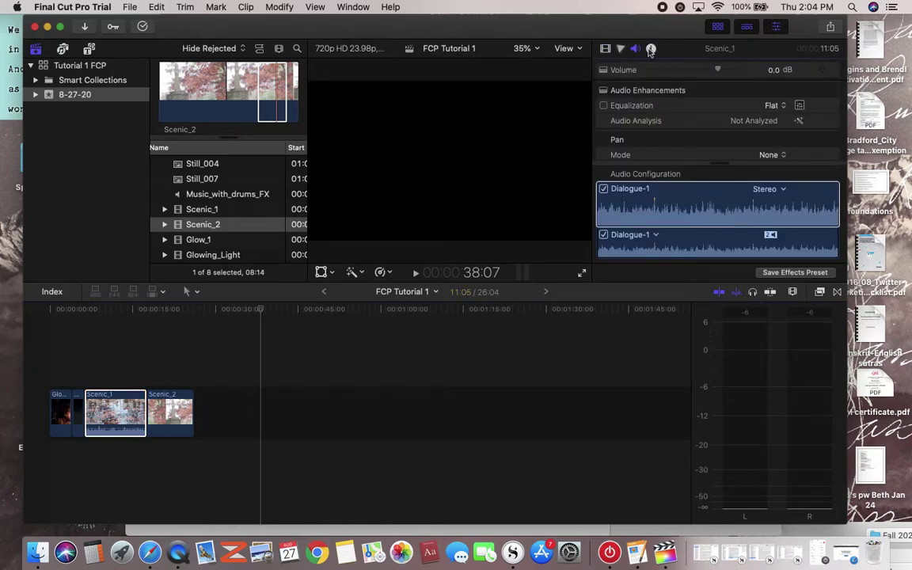
pyautogui.moveTo(718, 72); pyautogui.dragTo(712, 73)
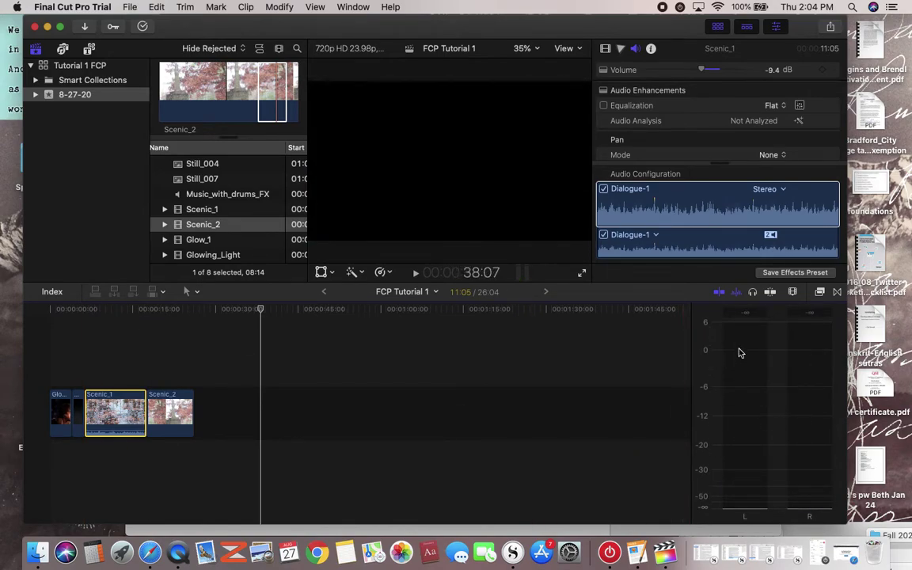
pyautogui.click(316, 6)
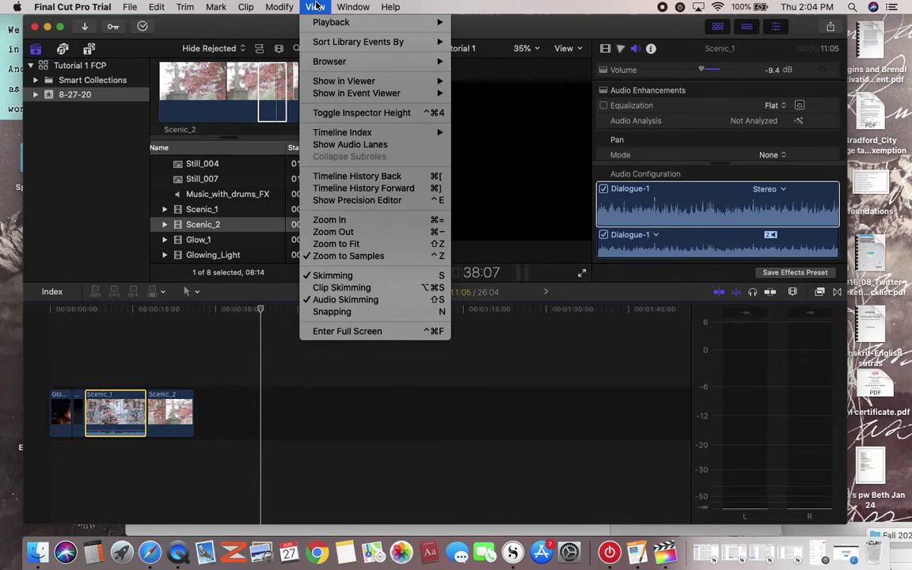
pyautogui.moveTo(356, 4)
pyautogui.moveTo(327, 4)
pyautogui.click(640, 376)
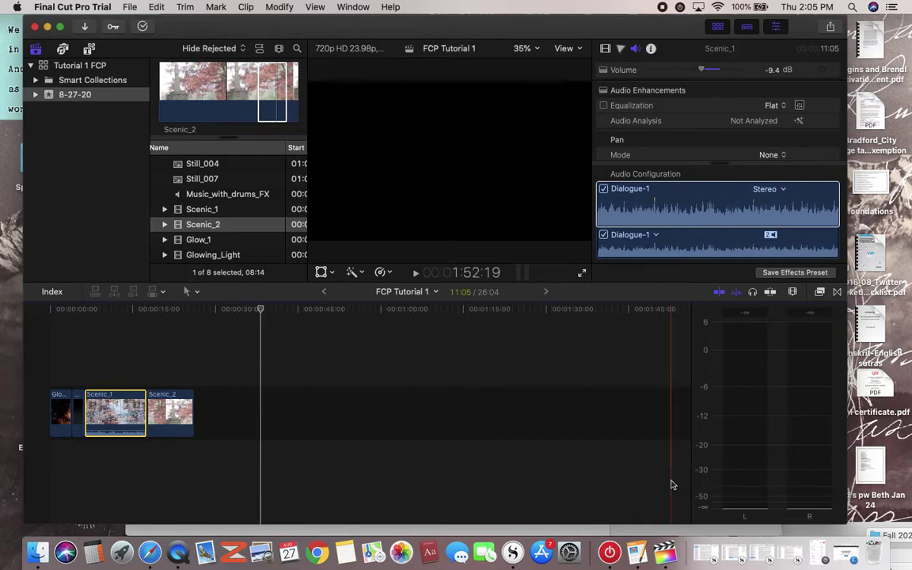
# - Recheck the audio level instruction in the Pages document and lower Scenic_1's volume to -16.8 dB while playing the timeline
pyautogui.click(637, 552)
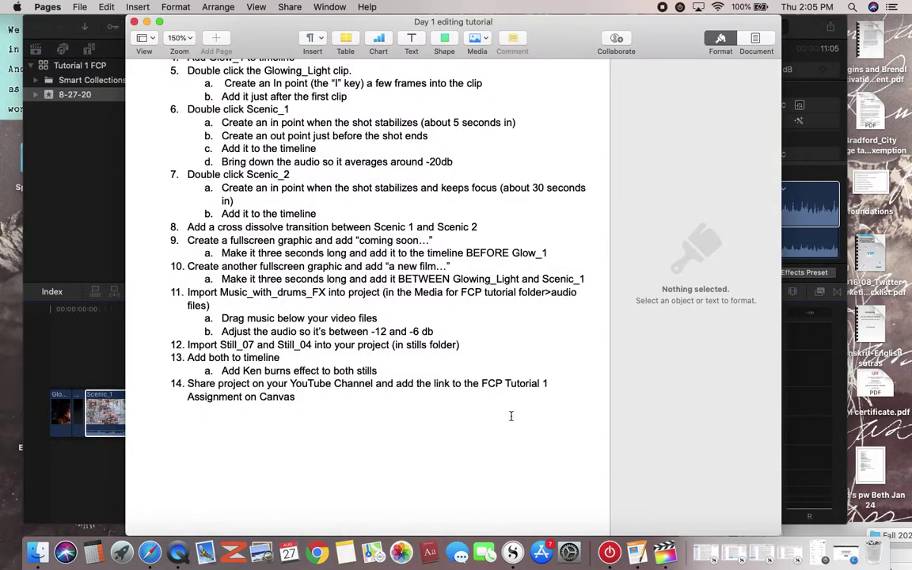
pyautogui.click(99, 486)
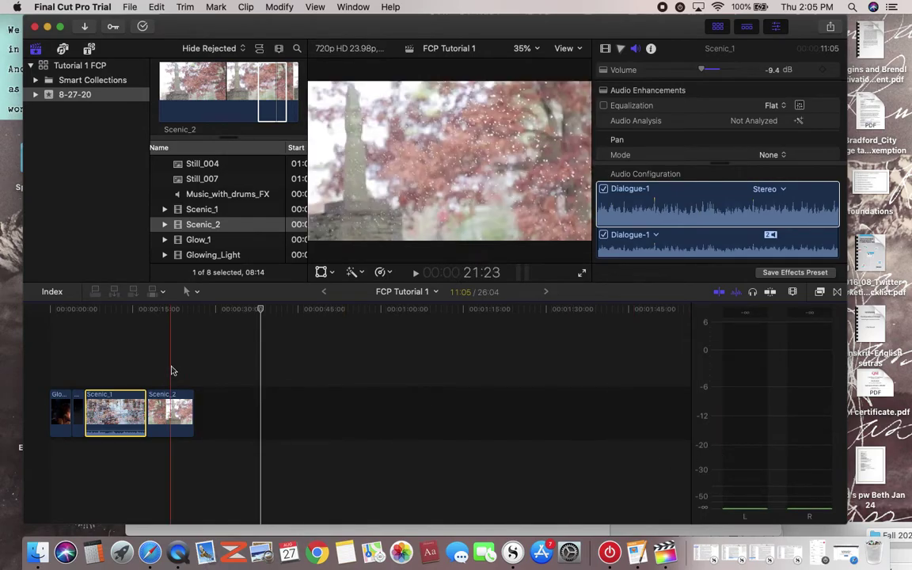
pyautogui.click(91, 310)
pyautogui.press('space')
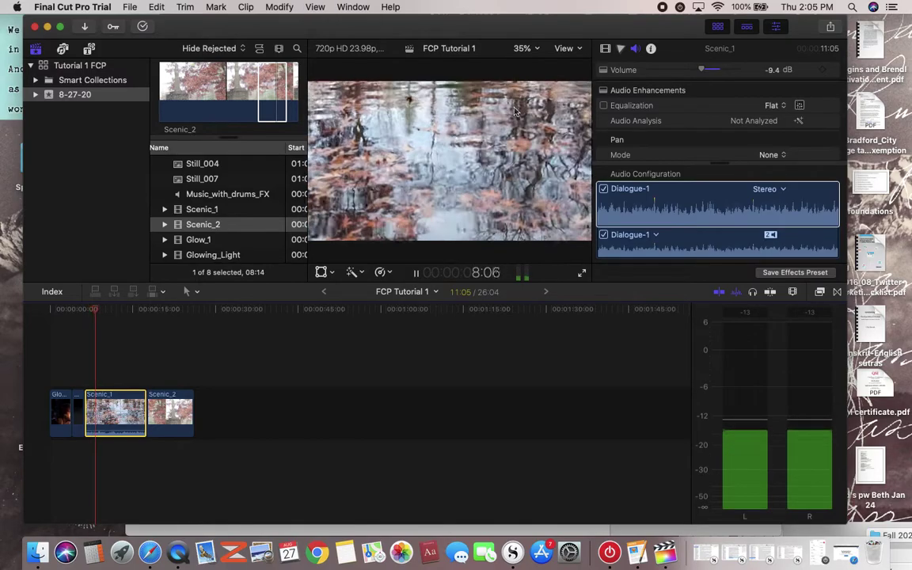
pyautogui.moveTo(702, 69); pyautogui.dragTo(692, 72)
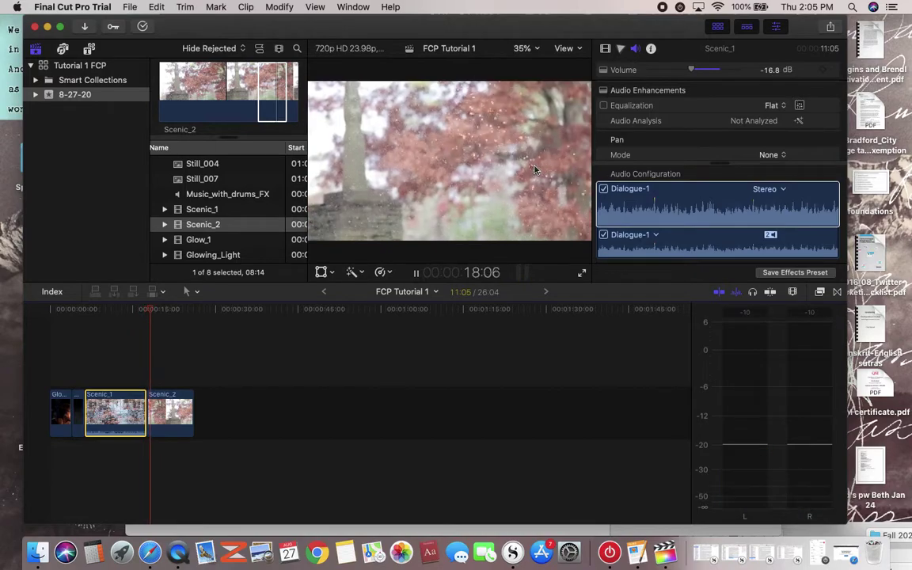
pyautogui.press('space')
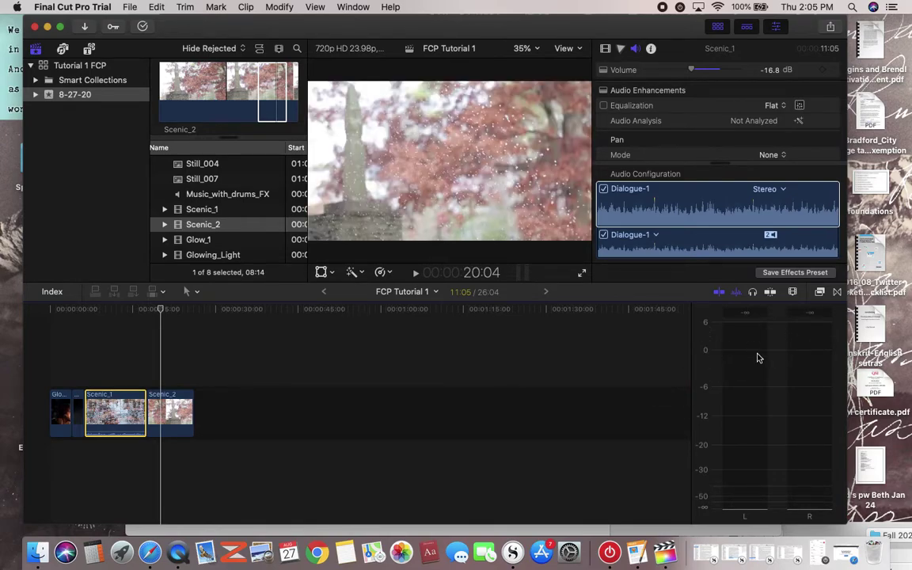
pyautogui.click(211, 356)
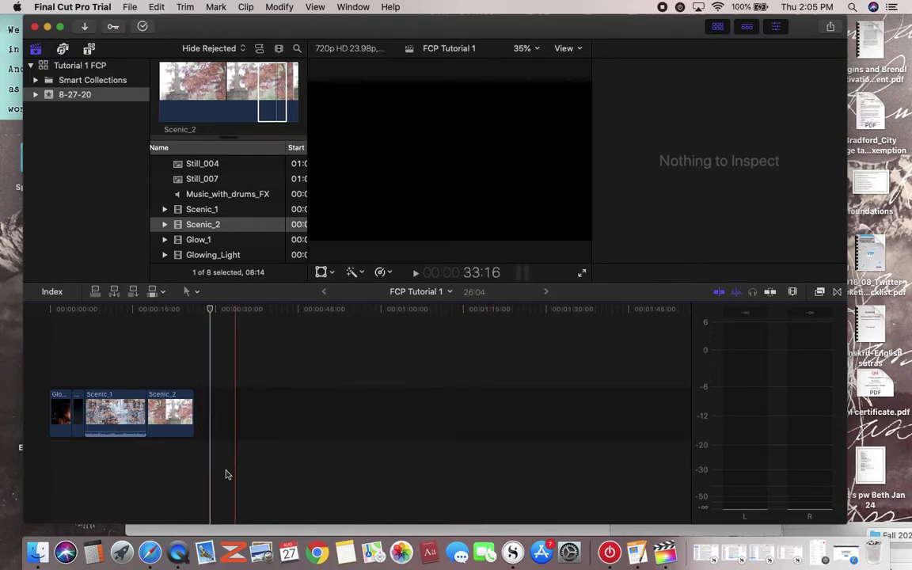
pyautogui.click(179, 553)
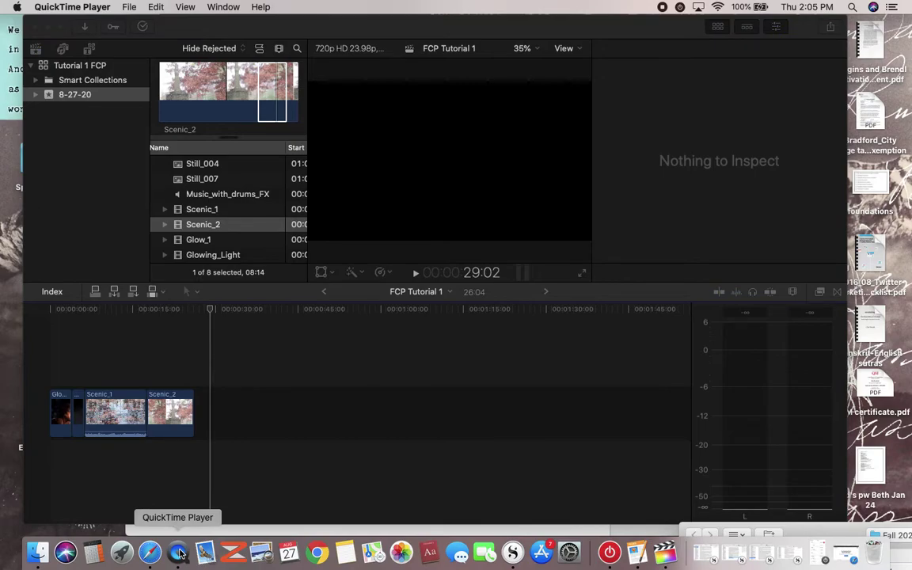